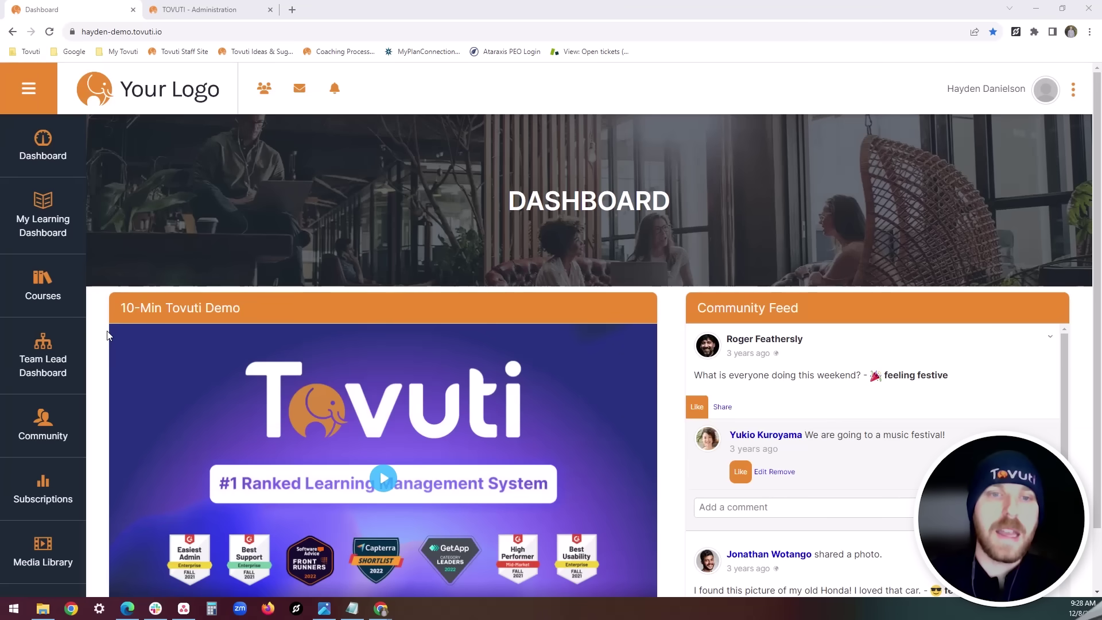
Step: Go to My Learning Dashboard showing badges, checklists and upcoming events and classes
{"action": "left_click", "coordinate": [19, 211]}
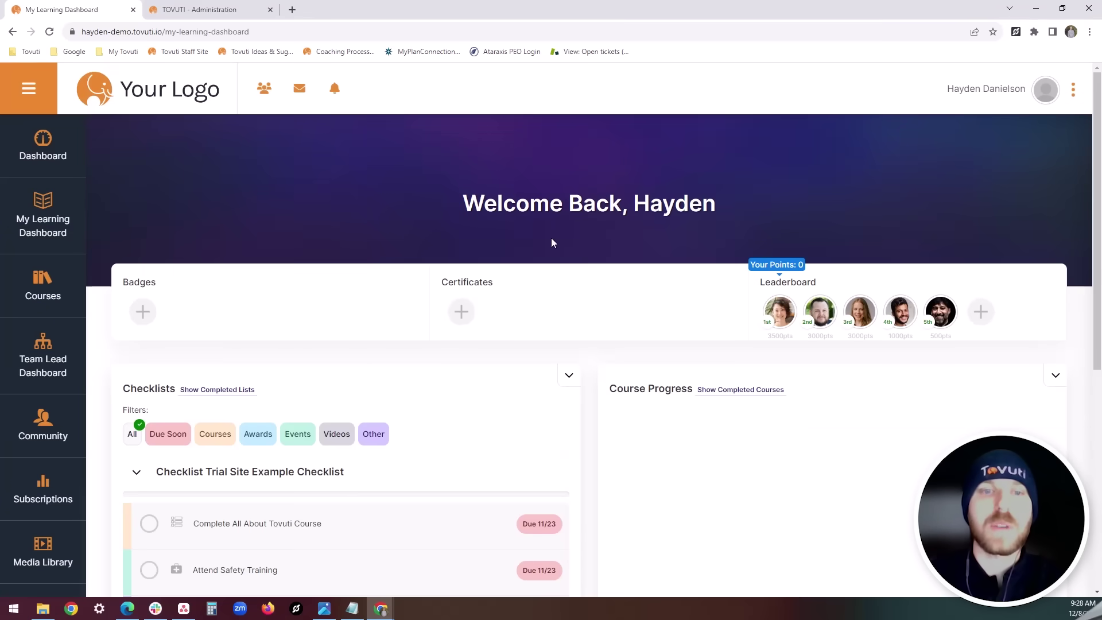
{"action": "scroll", "coordinate": [552, 238], "scroll_direction": "down", "scroll_amount": 1}
{"action": "scroll", "coordinate": [552, 238], "scroll_direction": "down", "scroll_amount": 4}
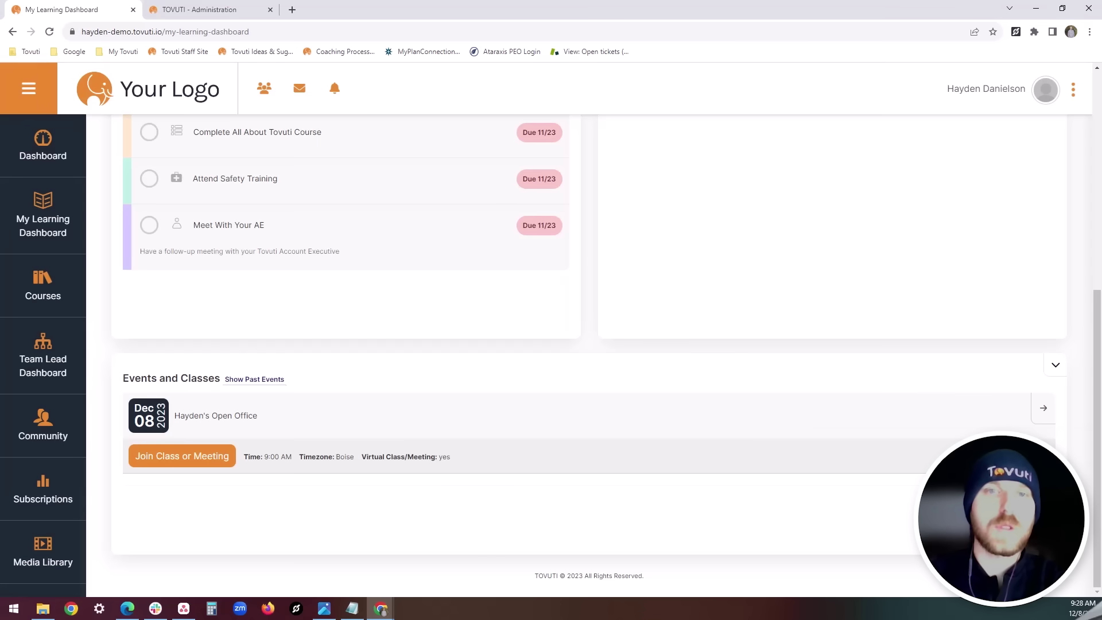
{"action": "scroll", "coordinate": [43, 293], "scroll_direction": "down", "scroll_amount": 3}
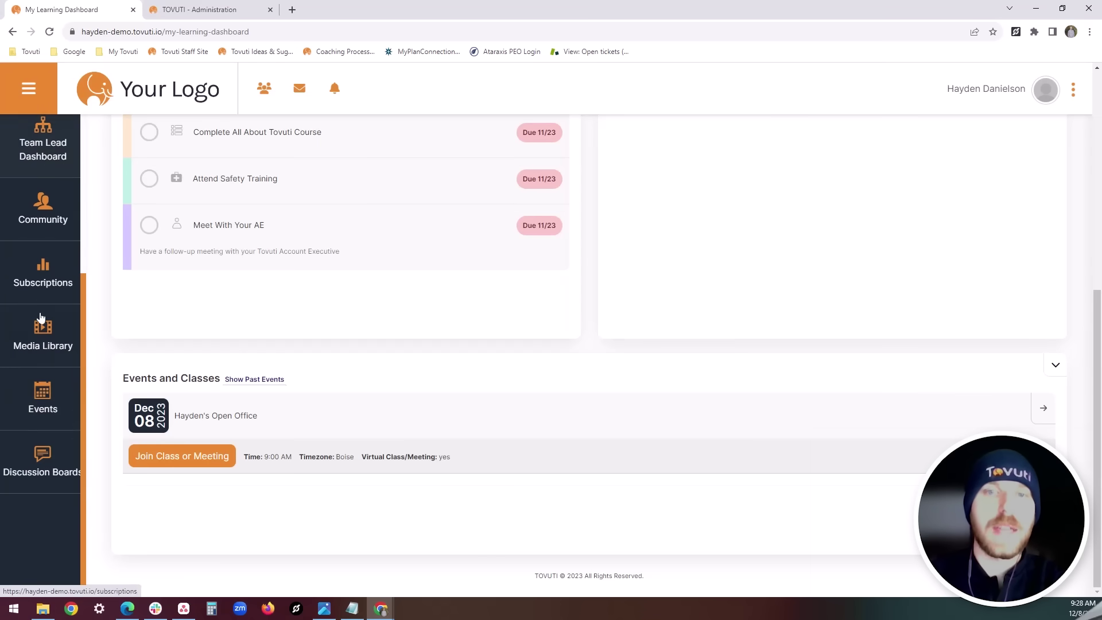
Step: Visit the Events catalogue, then the Discussion Boards index with Welcome Mat and Suggestion Box
{"action": "left_click", "coordinate": [43, 398]}
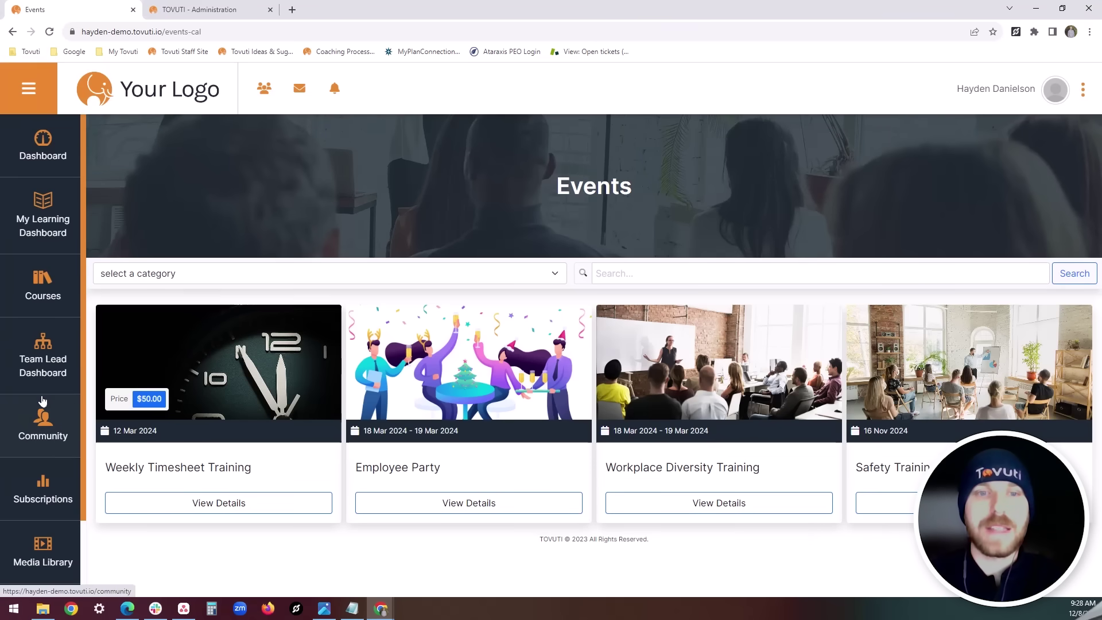
{"action": "scroll", "coordinate": [45, 400], "scroll_direction": "down", "scroll_amount": 2}
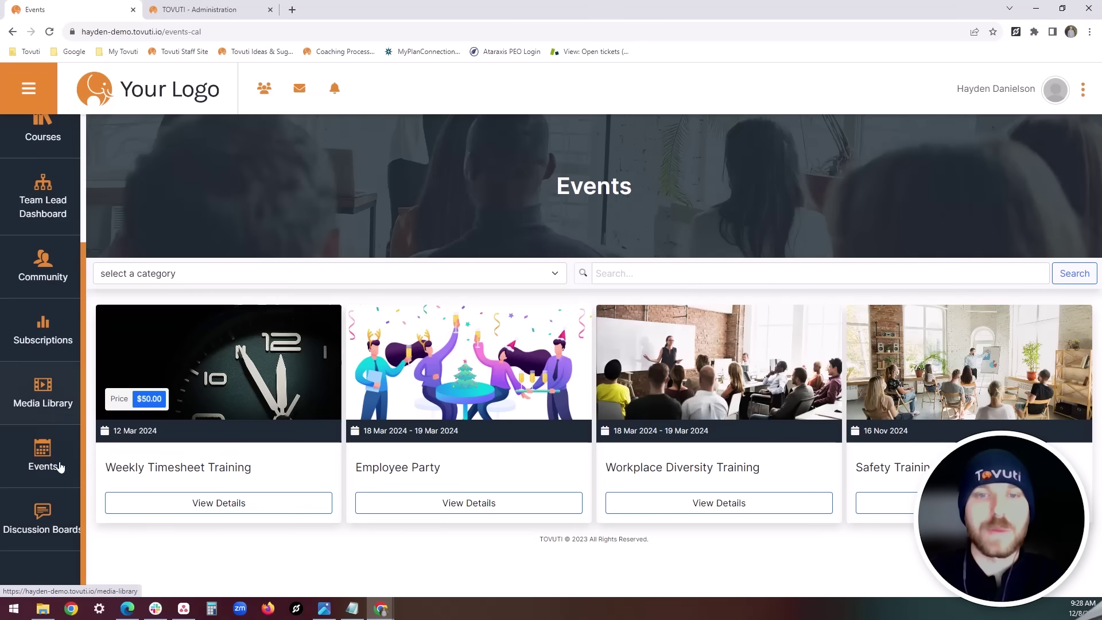
{"action": "left_click", "coordinate": [63, 529]}
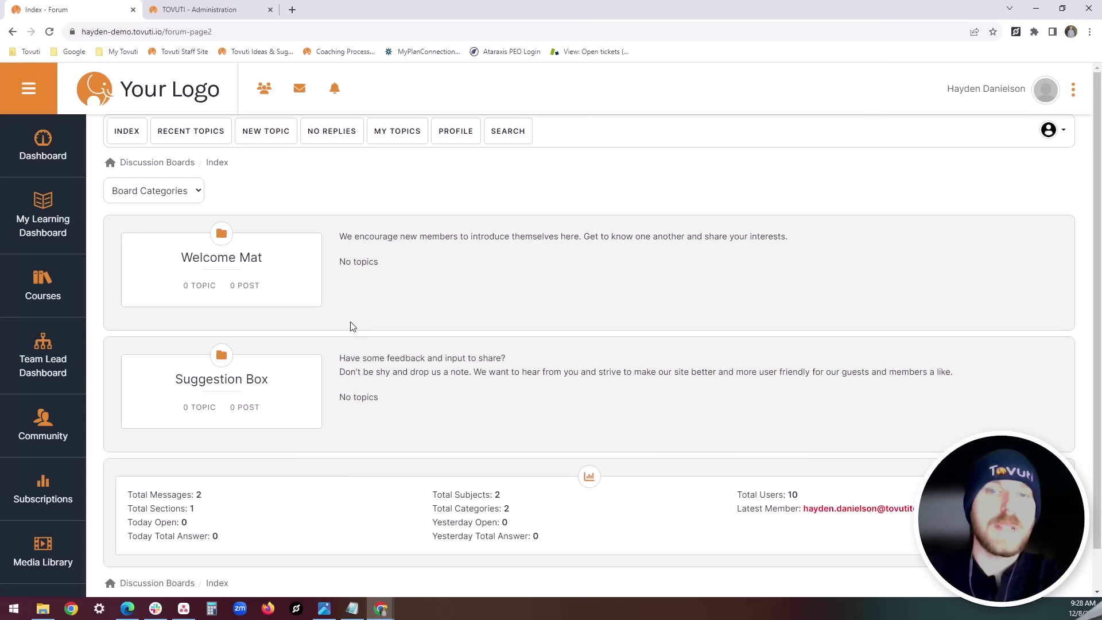
Step: Switch to the TOVUTI Administration home with People, Content Creation, Learning and Configuration
{"action": "left_click", "coordinate": [211, 9]}
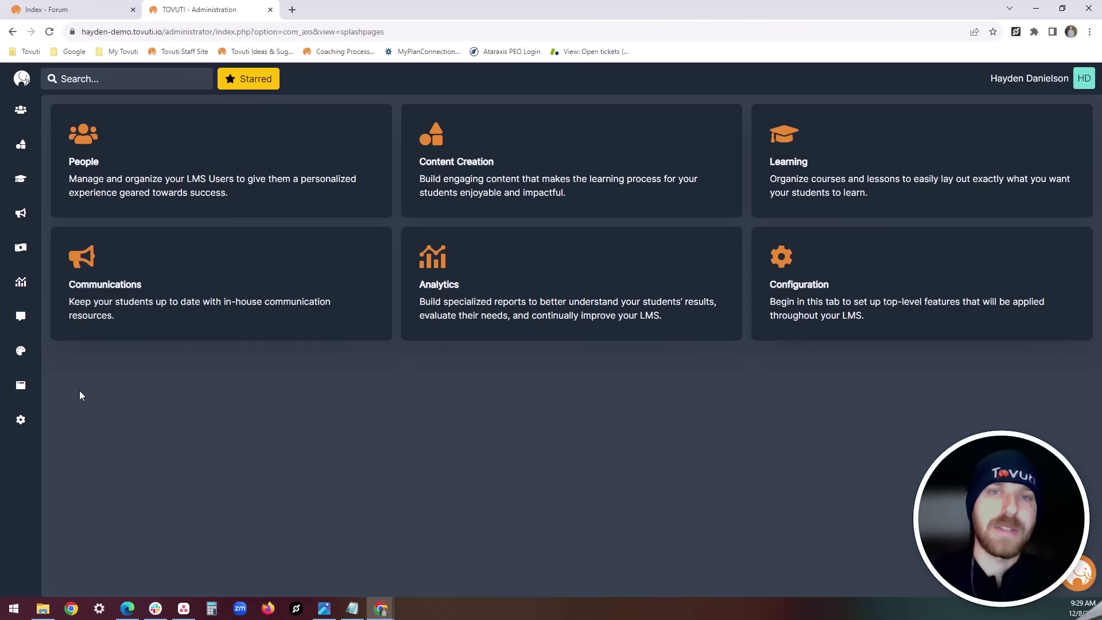
Step: Go to Content Creation > eLearning Packages, currently listing no SCORM items
{"action": "left_click", "coordinate": [20, 144]}
{"action": "left_click", "coordinate": [109, 197]}
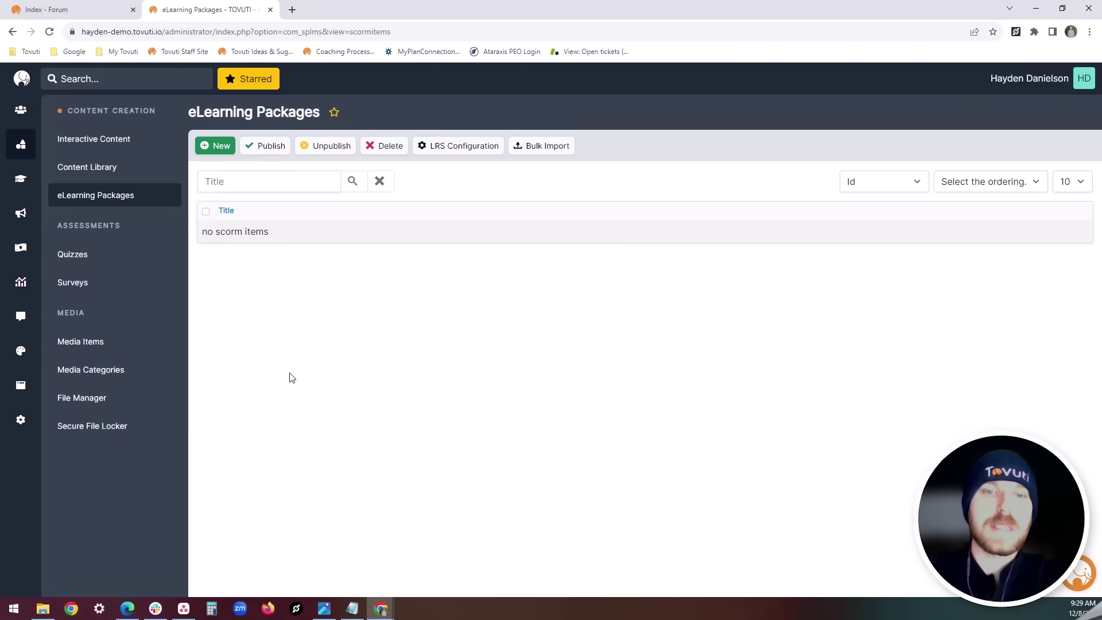
Step: Go to Configuration > Integrations showing BambooHR, Workday, Salesforce and Zoom as Not Detected
{"action": "left_click", "coordinate": [22, 421]}
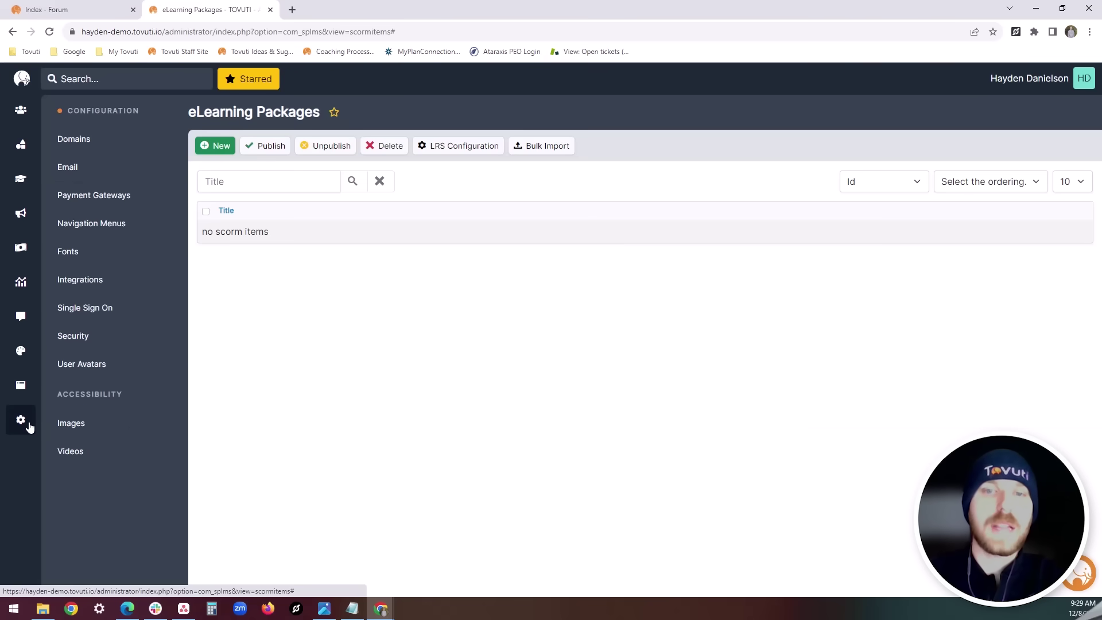
{"action": "left_click", "coordinate": [92, 290]}
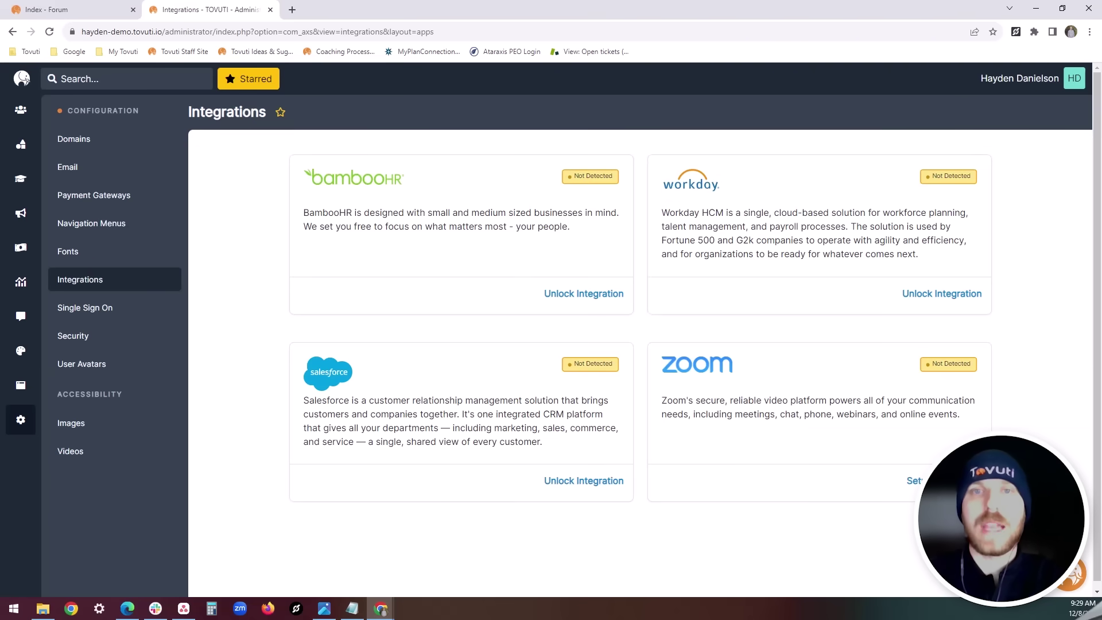